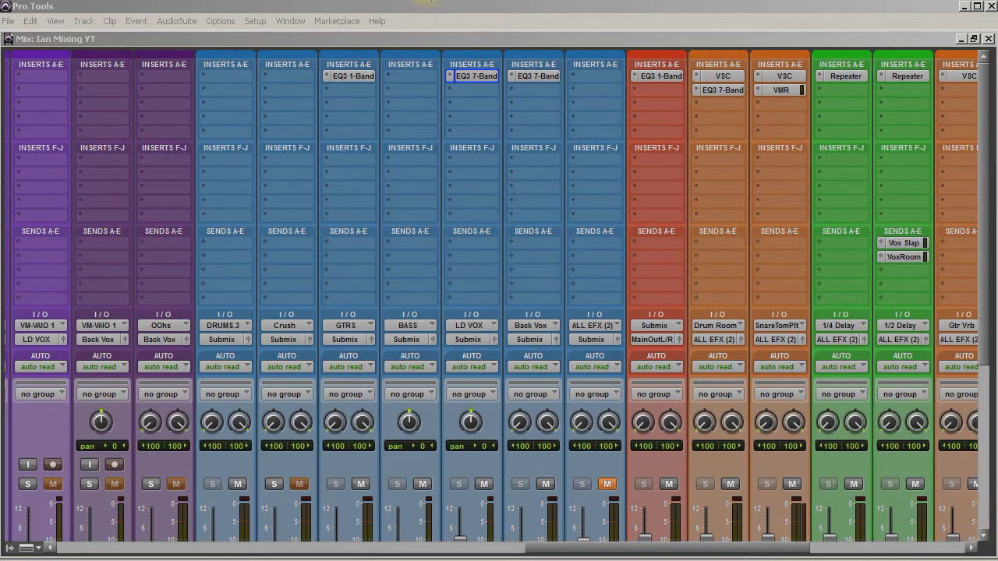
Open the EQ3 1-Band on the GTRS track to view its high-pass filter, and move its window aside
click(427, 98)
click(353, 76)
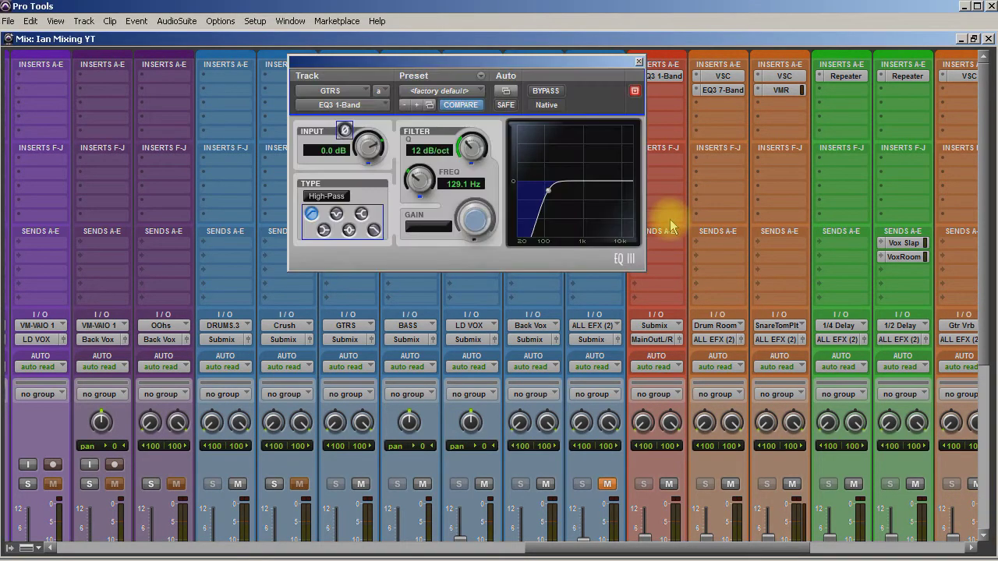
drag(479, 65, 625, 147)
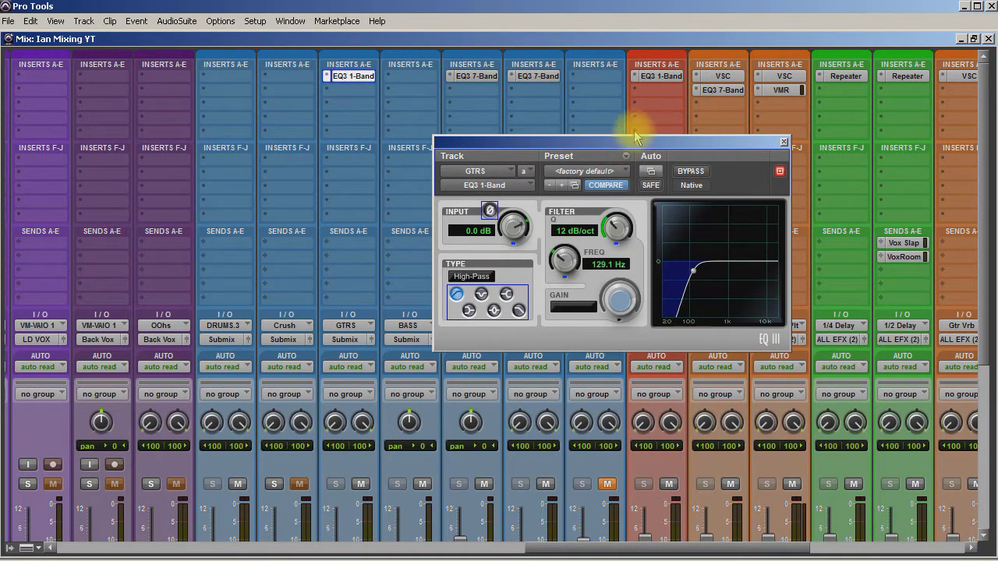
Set the high-pass frequency of the LD VOX track's EQ3 7-Band to 134.0 Hz and close the plug-in window
click(474, 78)
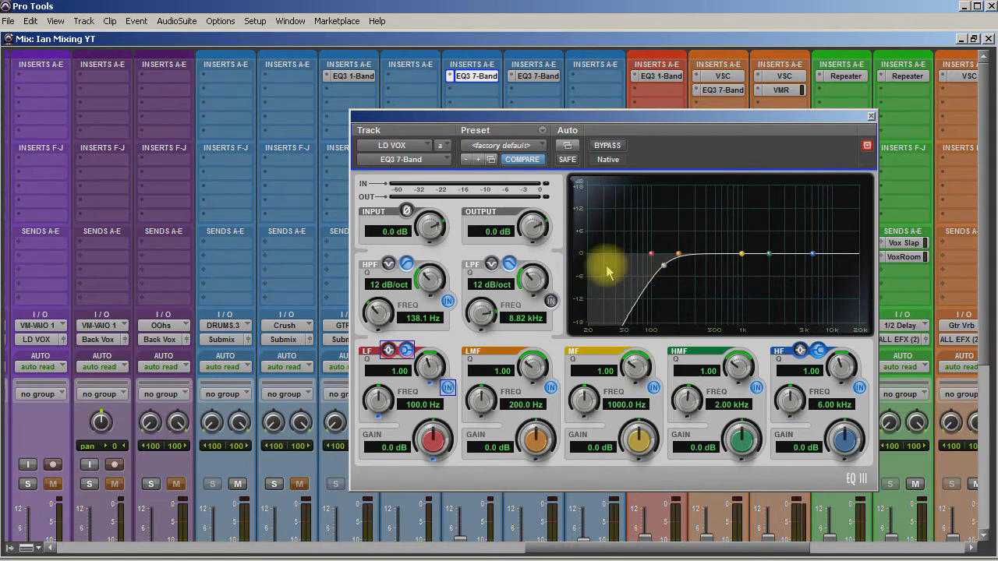
mouse_move(379, 315)
mouse_down()
mouse_move(366, 369)
mouse_move(382, 312)
mouse_move(394, 319)
mouse_move(387, 329)
mouse_move(379, 309)
mouse_up()
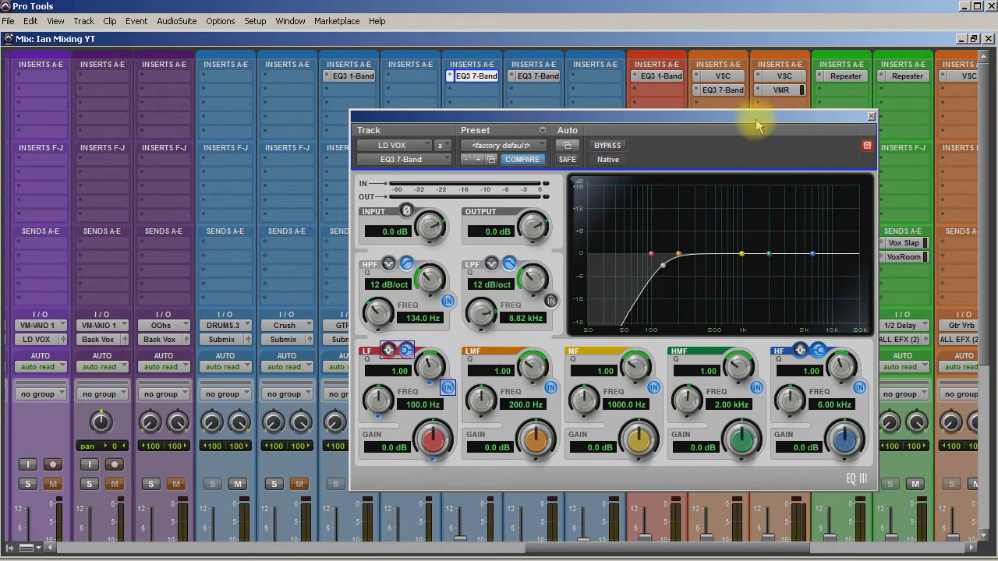
click(871, 115)
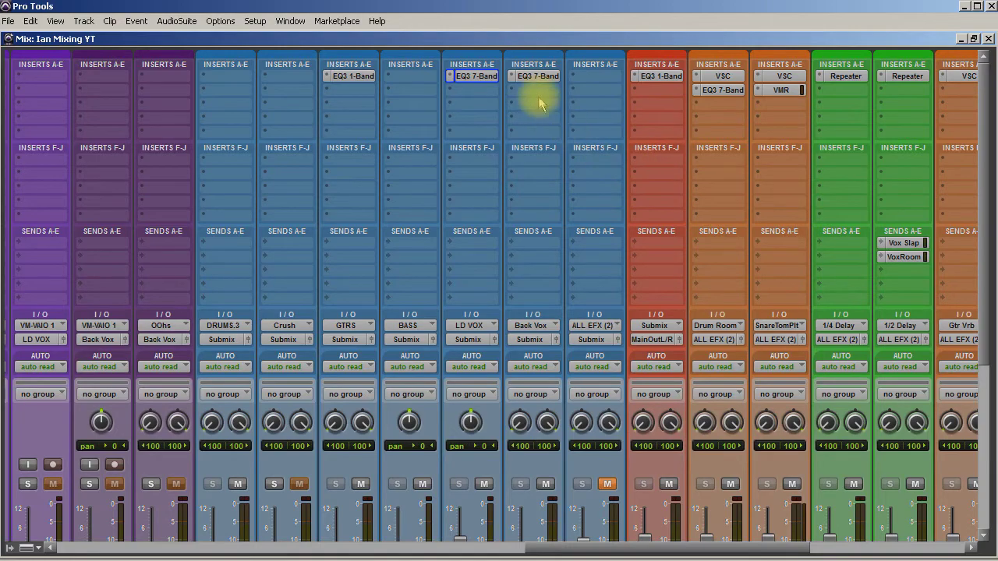
Select all guitar tracks from Gtr D! 1 through Gtr Lead and turn off their solos
scroll(538, 104, down, 5)
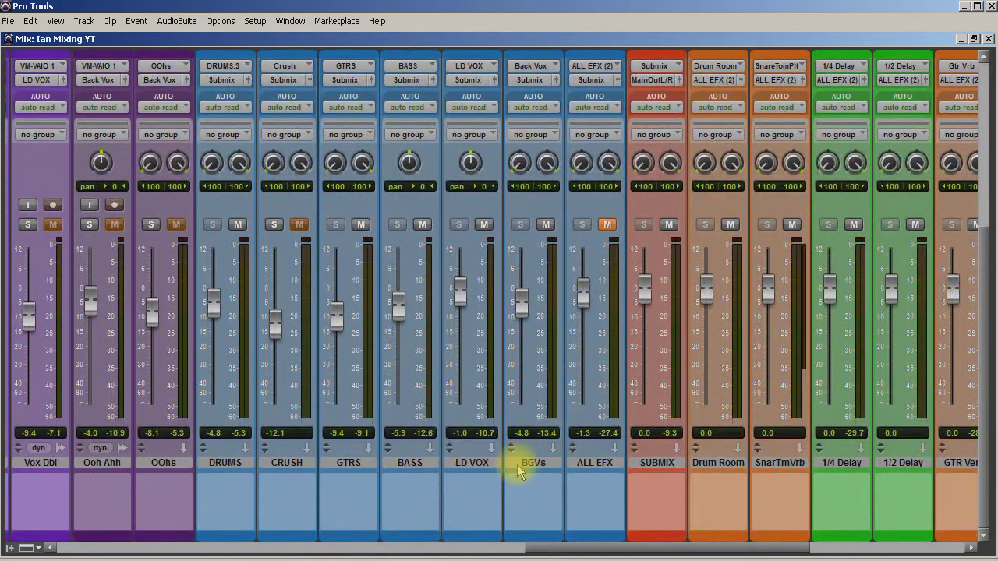
click(344, 464)
click(600, 537)
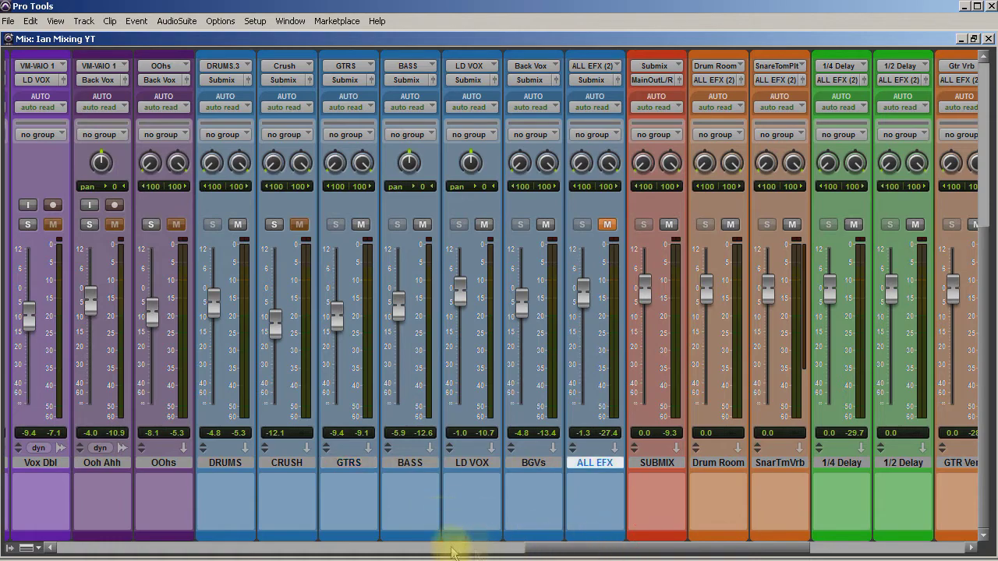
drag(579, 550, 313, 538)
click(829, 463)
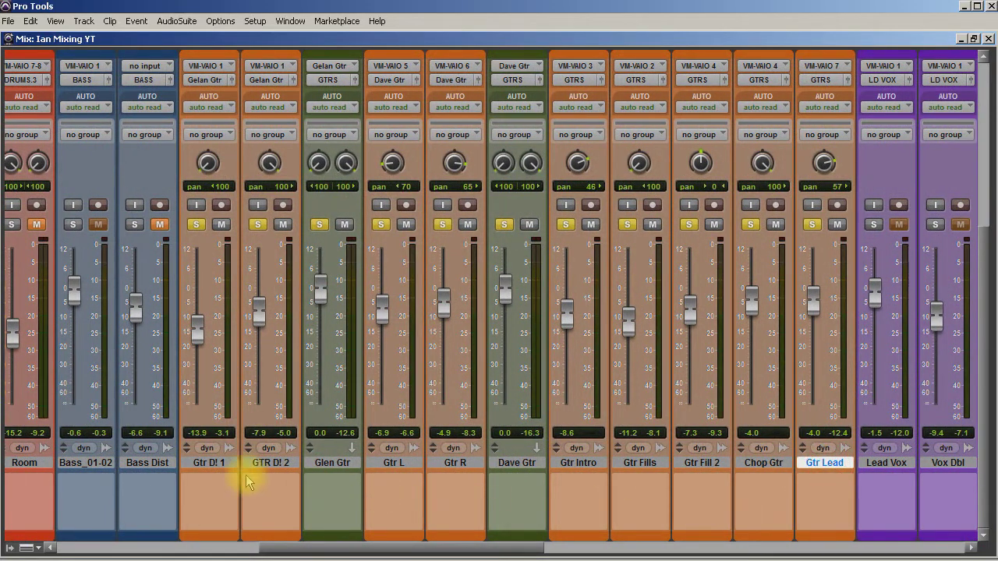
shift+click(205, 462)
click(194, 225)
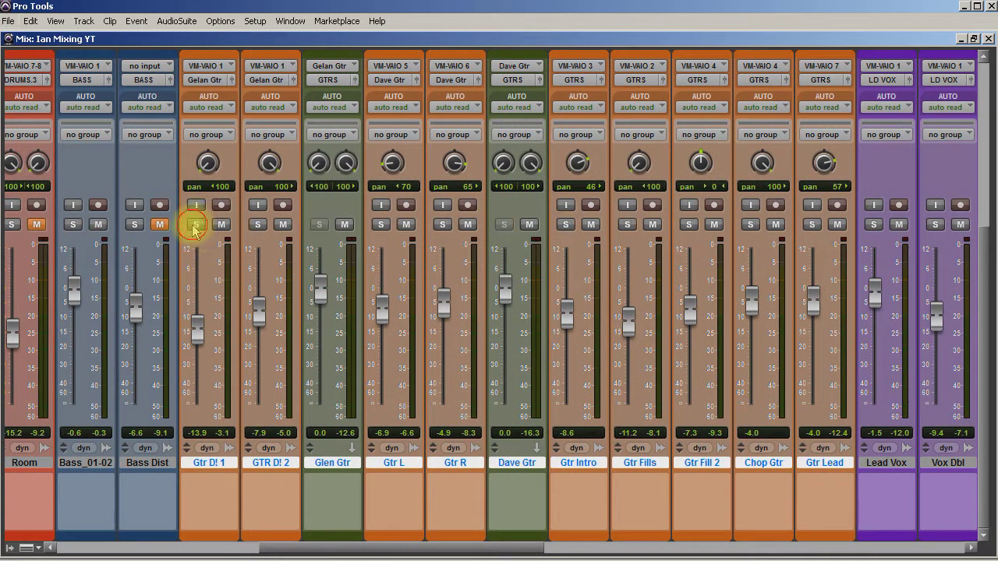
Open the EQ3 7-Band on the Kicks track to view its high-pass filter, and move its window aside
drag(390, 539, 171, 542)
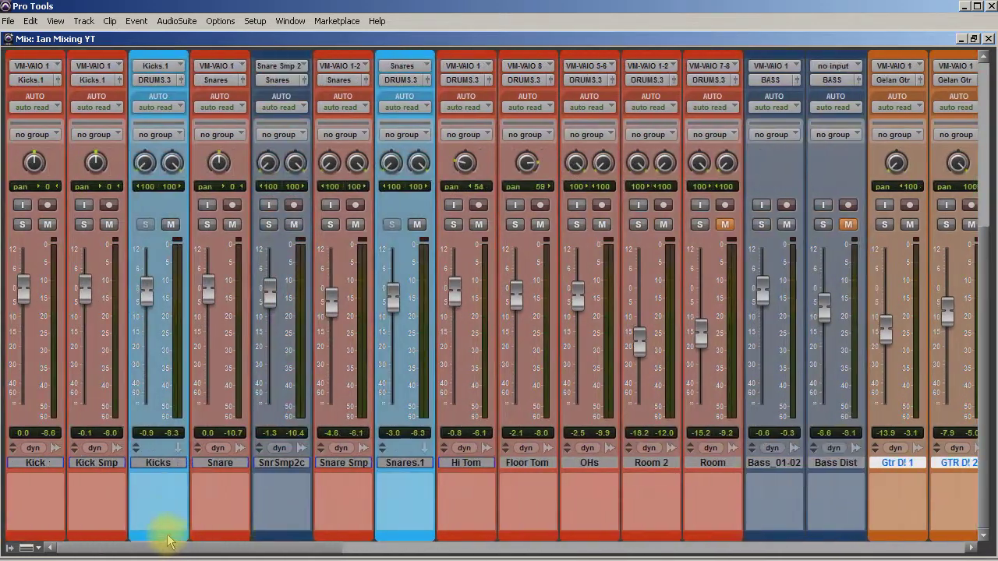
scroll(156, 359, up, 6)
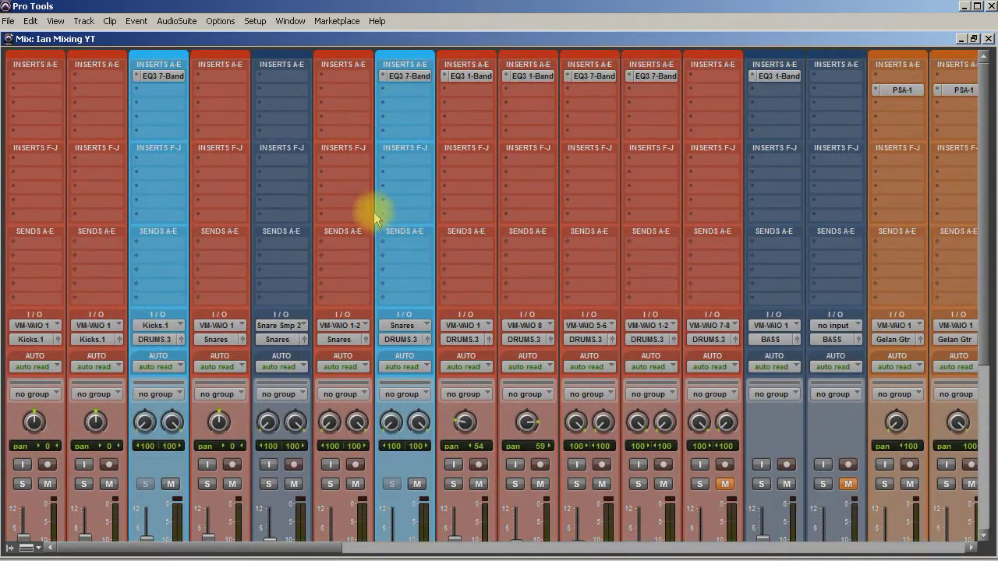
scroll(382, 213, down, 3)
scroll(401, 263, up, 2)
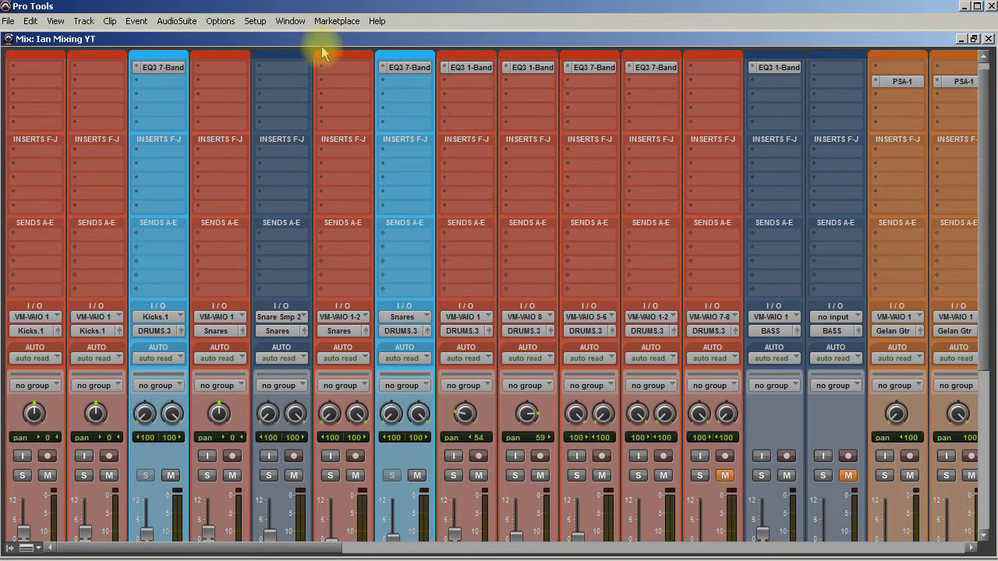
click(164, 69)
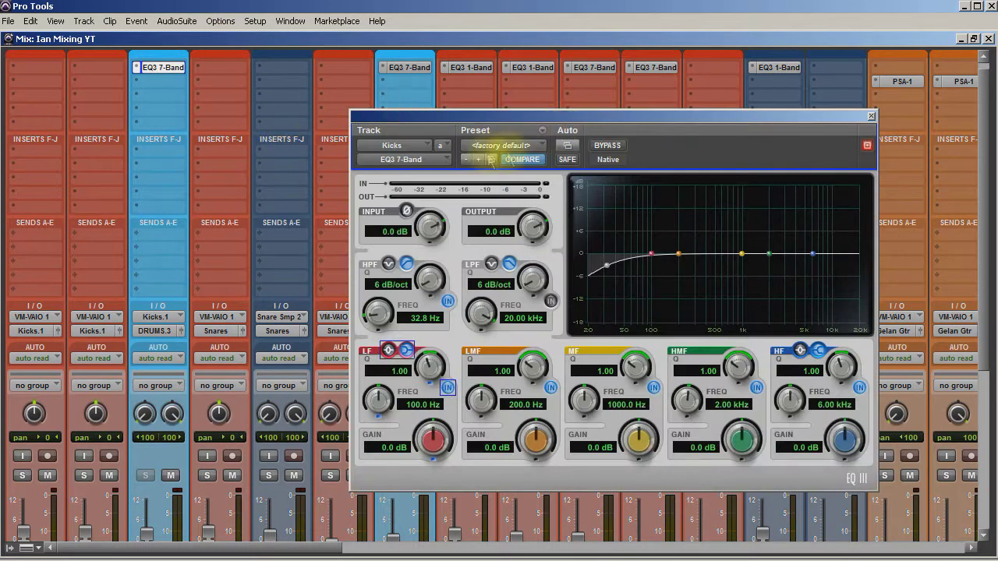
drag(818, 114, 568, 103)
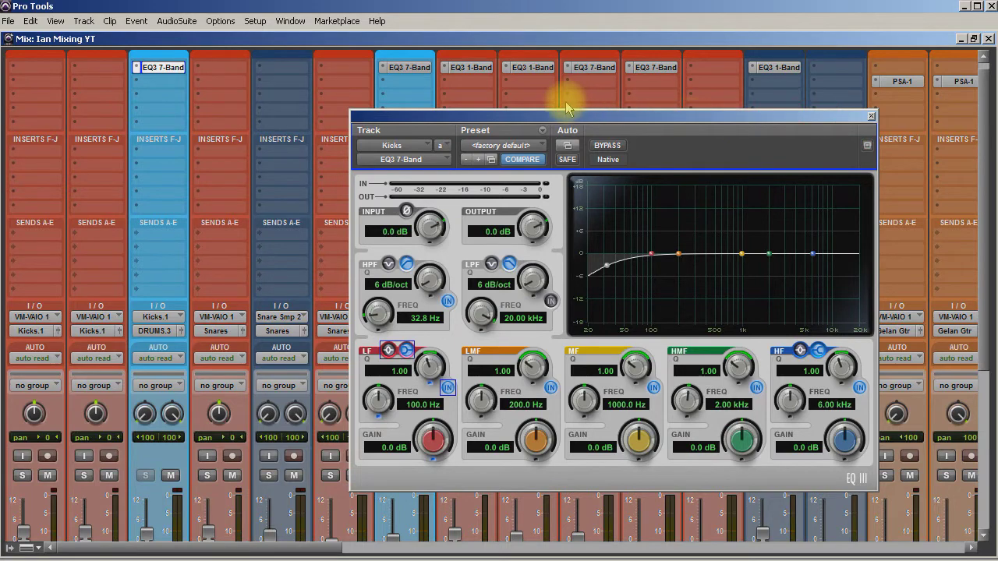
View the EQ3 1-Band on the Bass_01-02 track beside the Kicks EQ, and close both plug-in windows
click(779, 68)
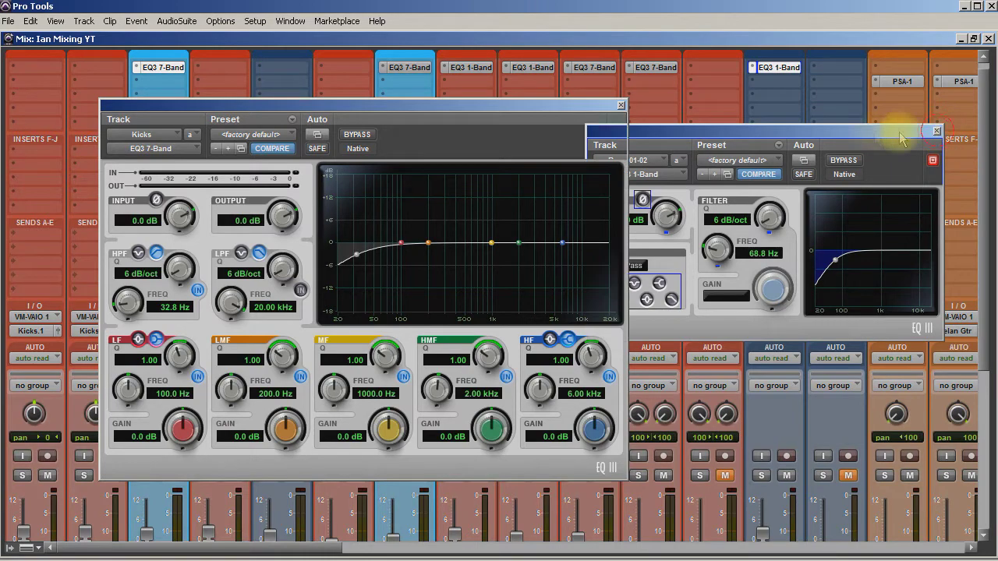
click(937, 131)
key(ctrl+w)
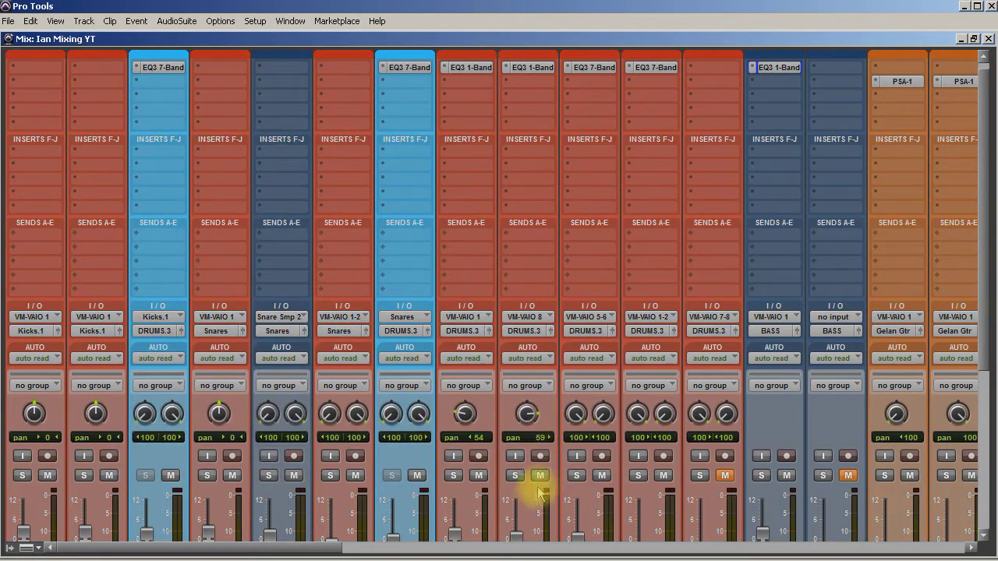
Bypass the EQ3 1-Band on the SUBMIX track
scroll(242, 468, down, 5)
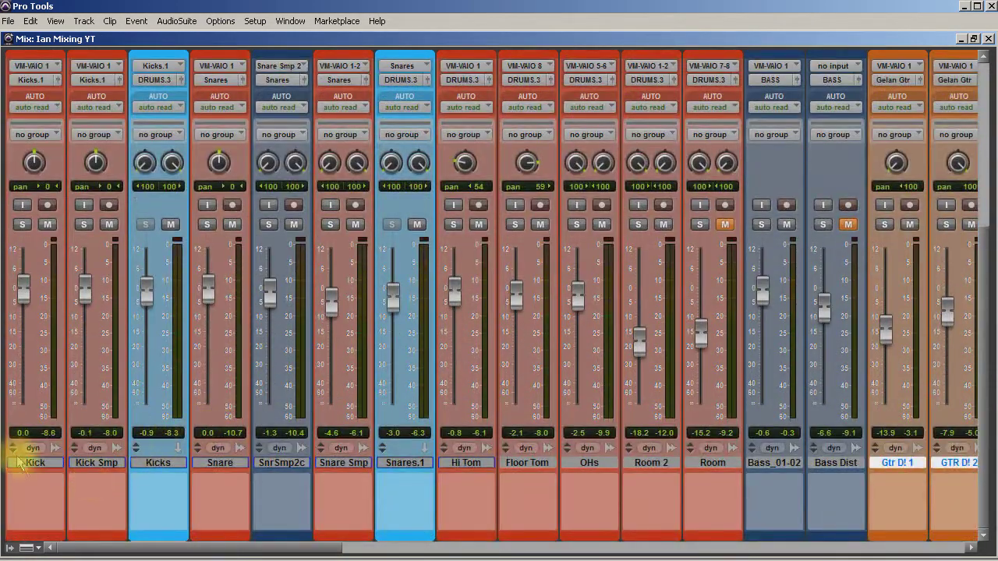
scroll(417, 416, up, 5)
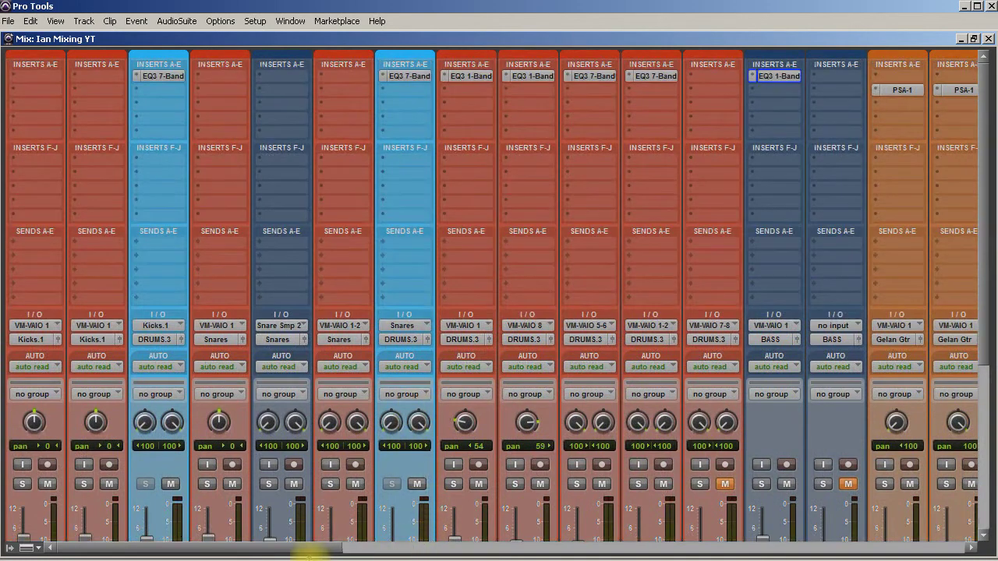
drag(312, 549, 379, 549)
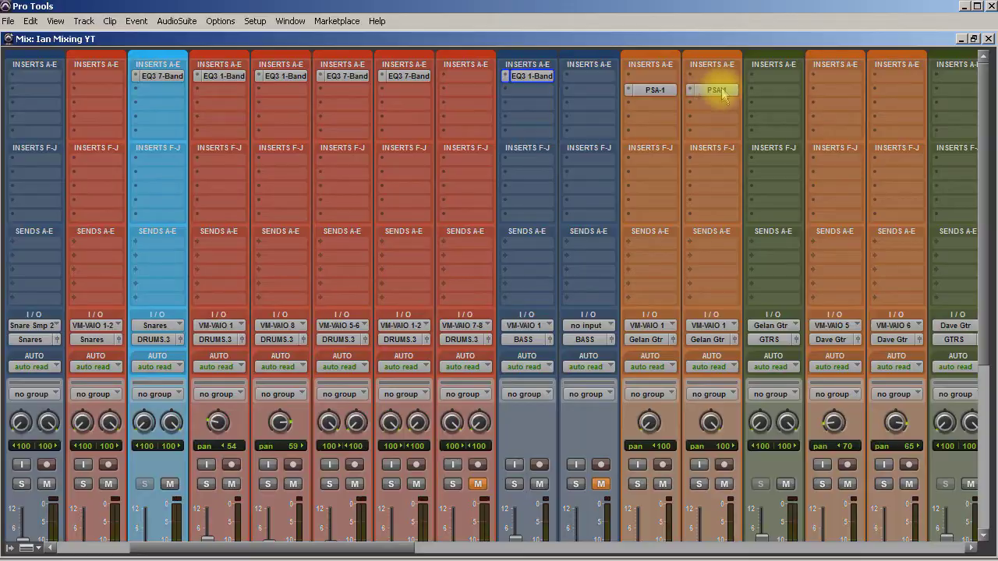
scroll(691, 250, down, 5)
drag(412, 546, 803, 517)
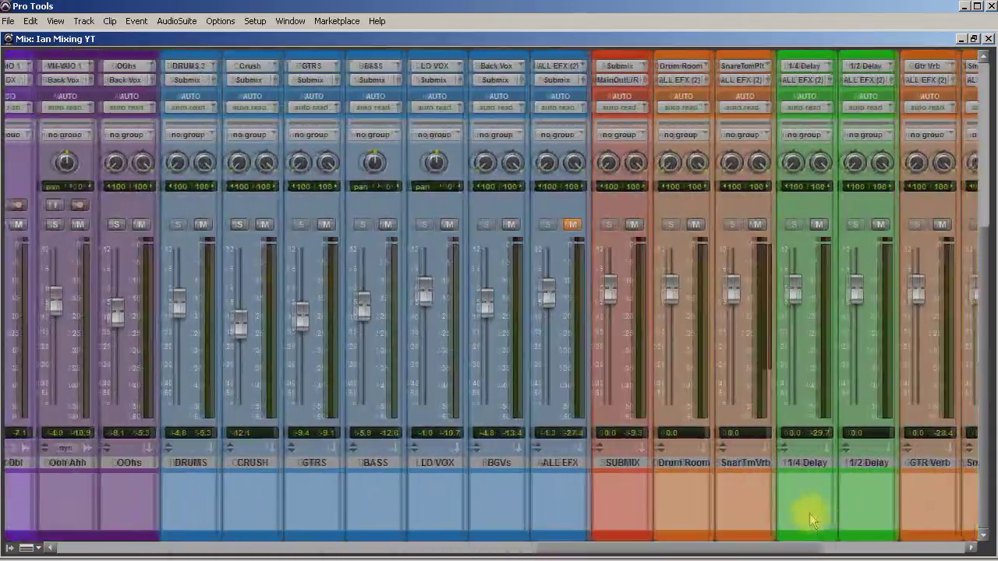
scroll(647, 379, up, 5)
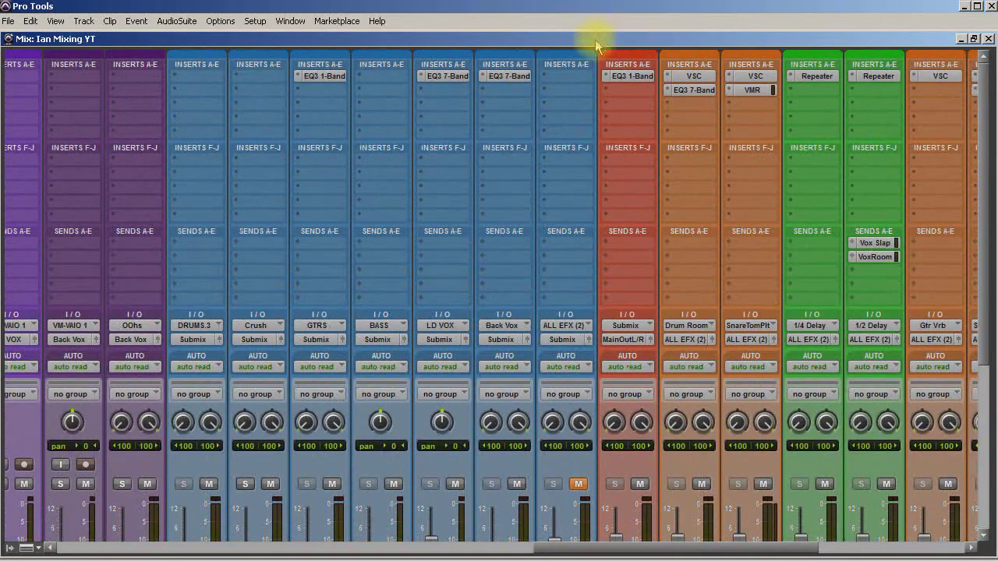
click(630, 78)
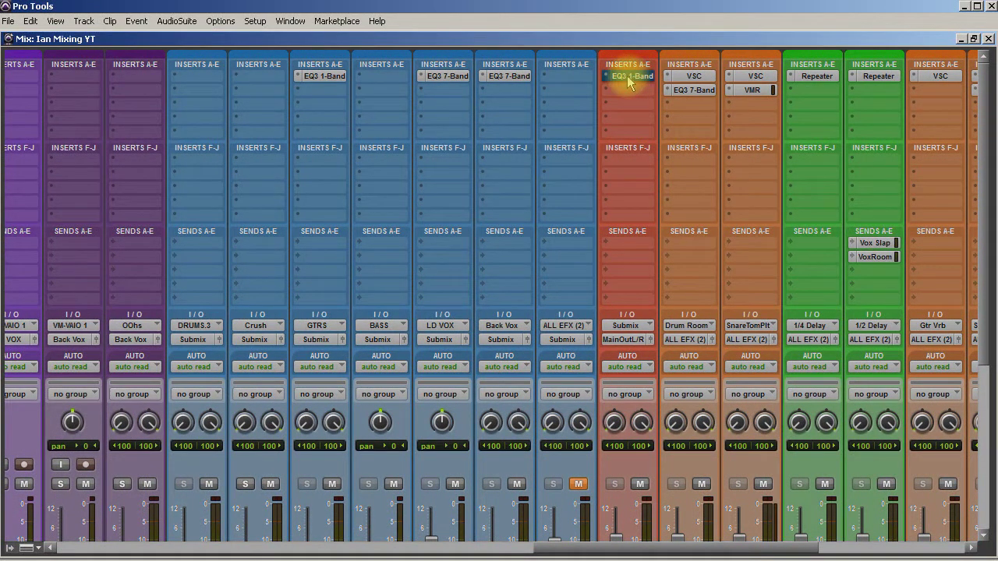
Deselect the guitar tracks and bypass the first-slot EQs across the mix, including GTRS, LD VOX, BGVs and SUBMIX
scroll(585, 262, down, 5)
scroll(587, 269, down, 1)
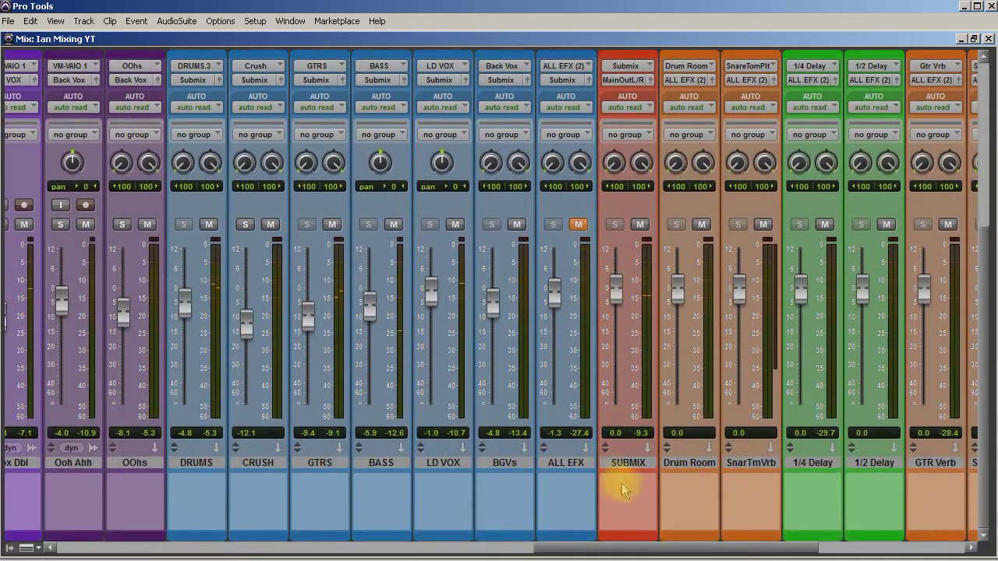
click(631, 464)
drag(630, 553, 144, 552)
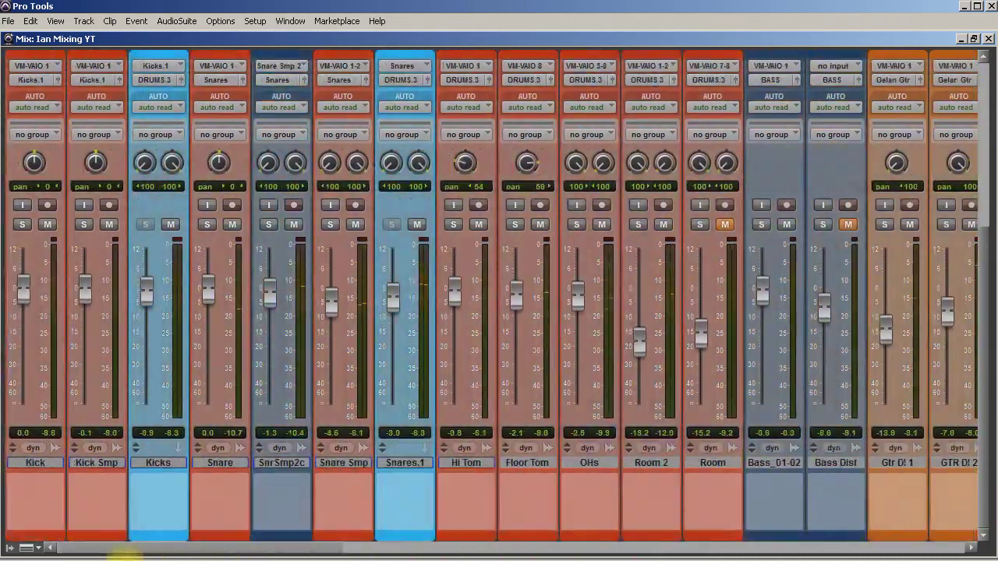
drag(200, 551, 691, 523)
scroll(612, 187, up, 3)
scroll(612, 187, up, 4)
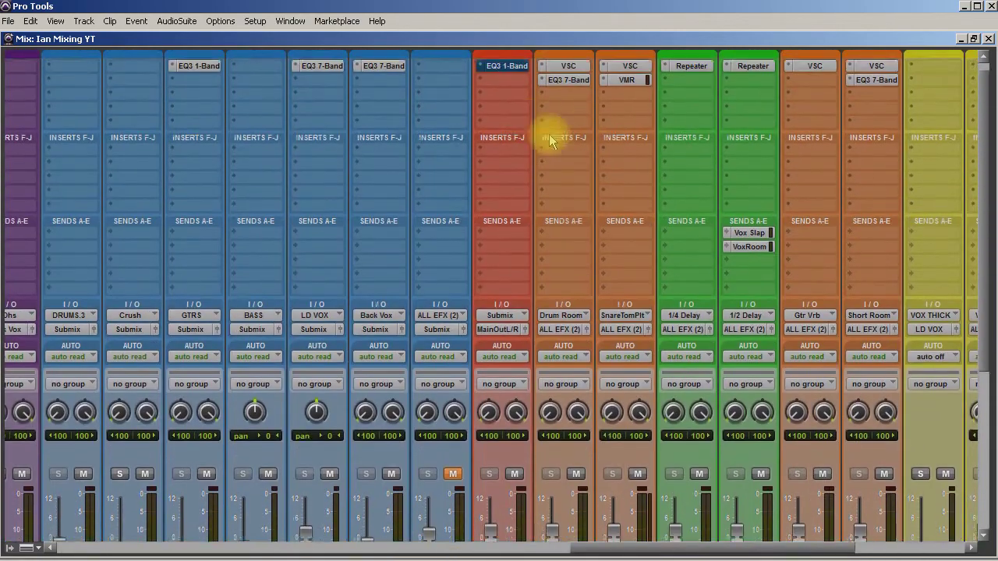
click(503, 77)
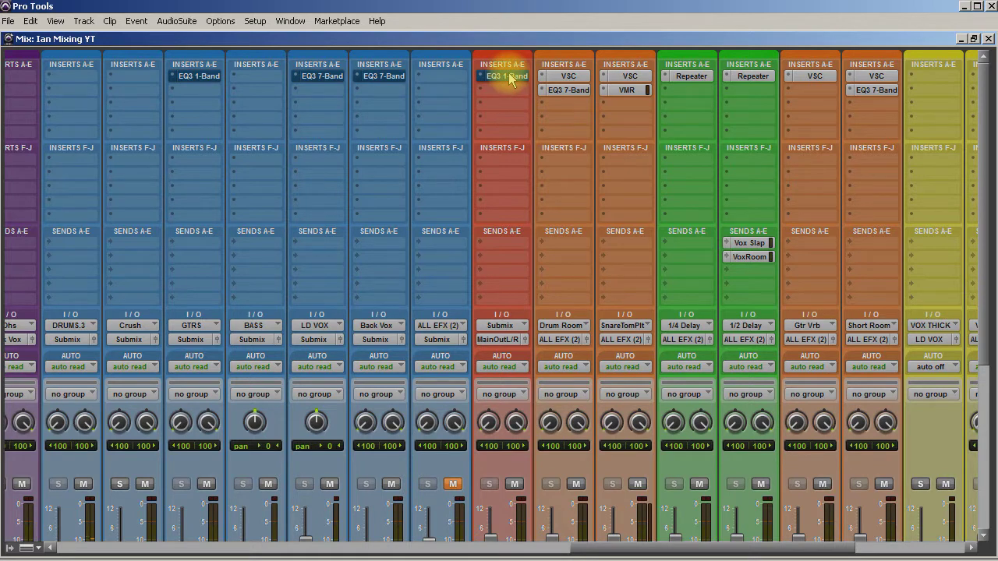
Toggle the bypass of the first-slot EQs across the mix for comparison, leaving the EQs active
click(509, 77)
click(508, 76)
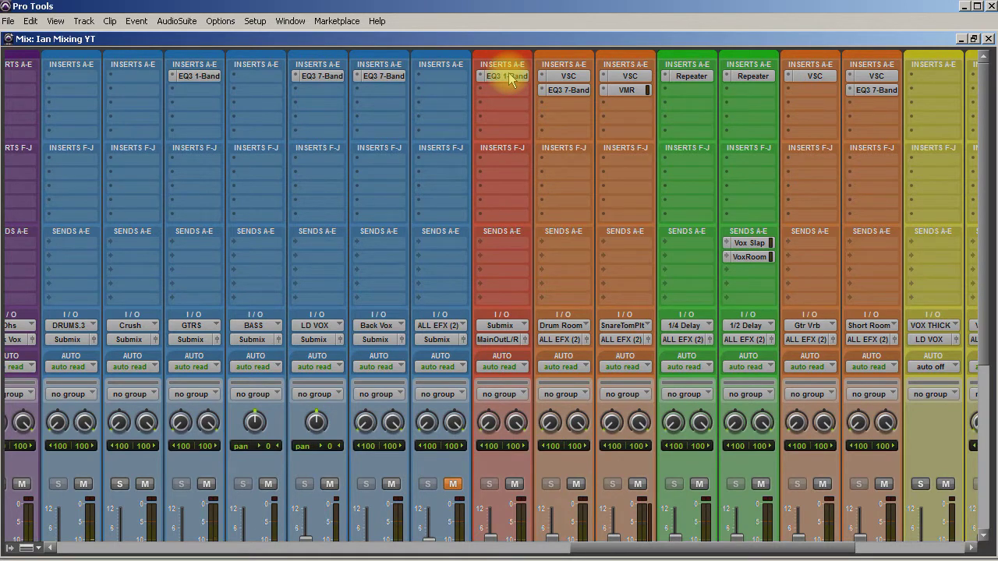
click(508, 76)
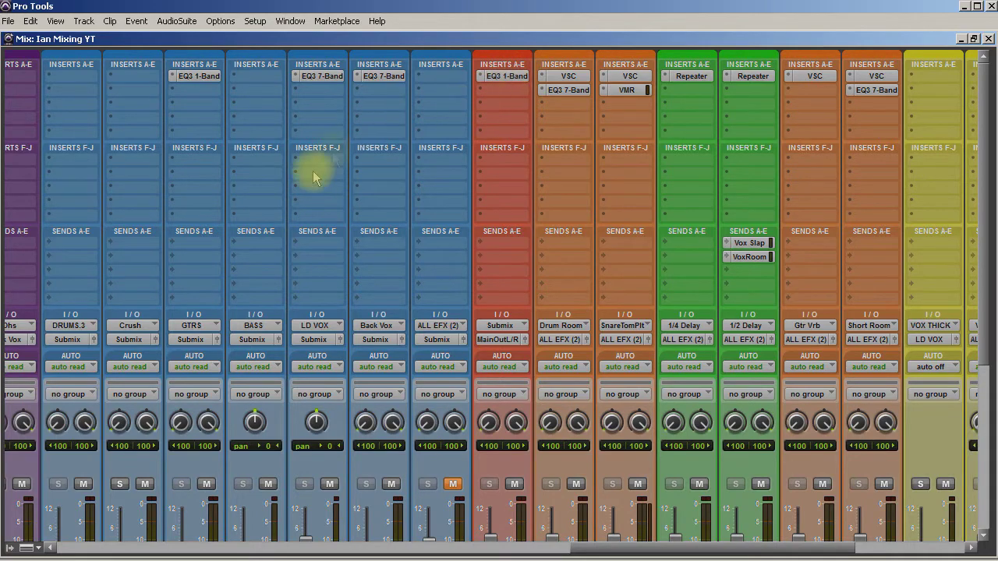
Select all guitar tracks from Gtr D! 1 through Gtr Lead and solo them
scroll(297, 273, left, 10)
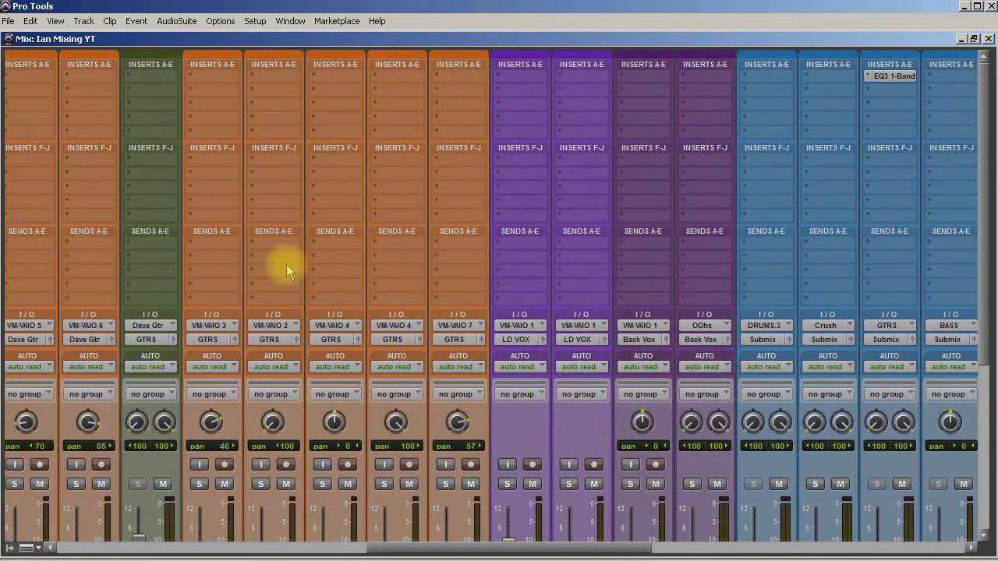
scroll(286, 265, left, 10)
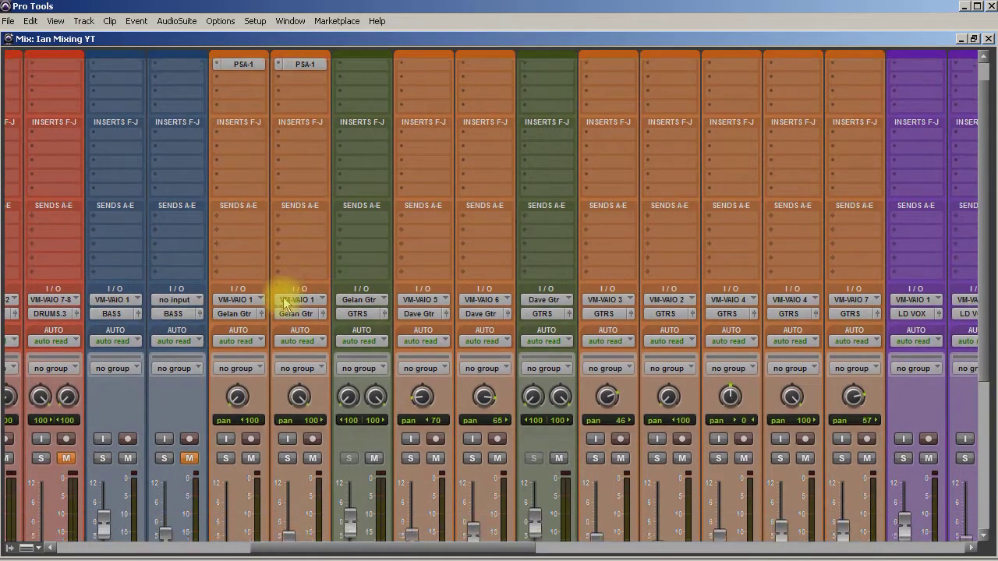
scroll(269, 341, down, 5)
click(185, 464)
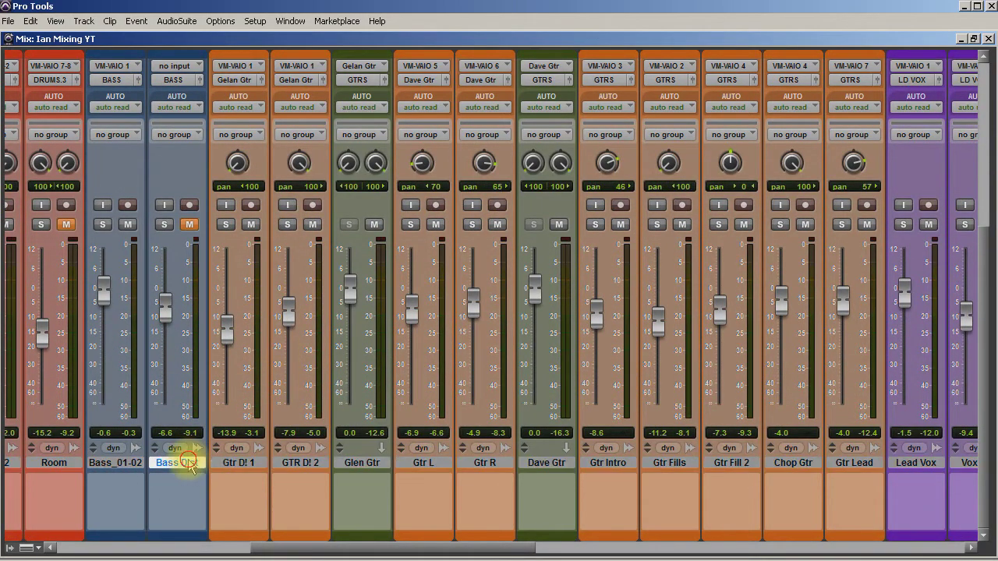
click(240, 463)
shift+click(857, 462)
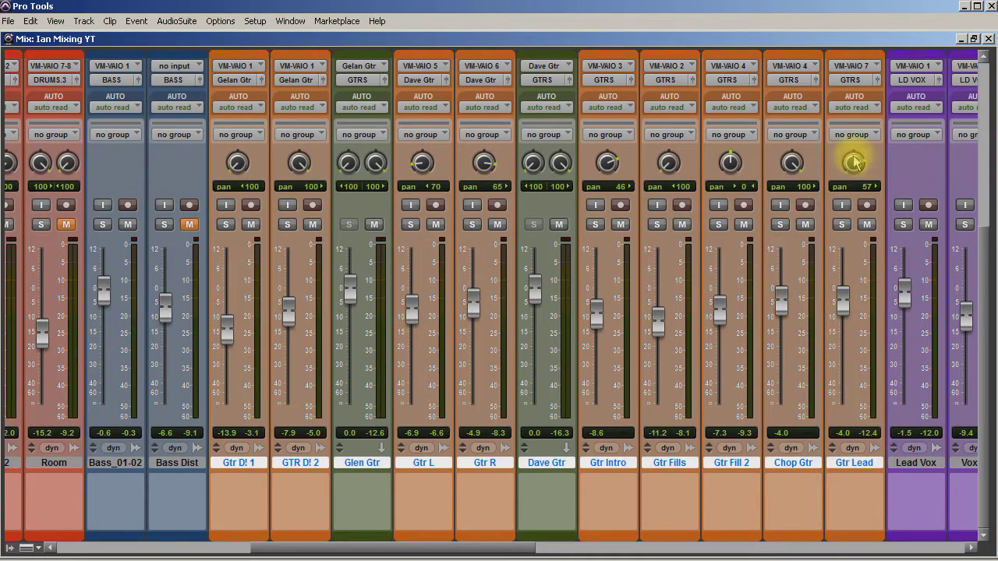
click(844, 225)
Open the GTRS track's EQ3 1-Band and lower its high-pass frequency to 20.0 Hz
drag(494, 547, 725, 519)
scroll(696, 335, up, 5)
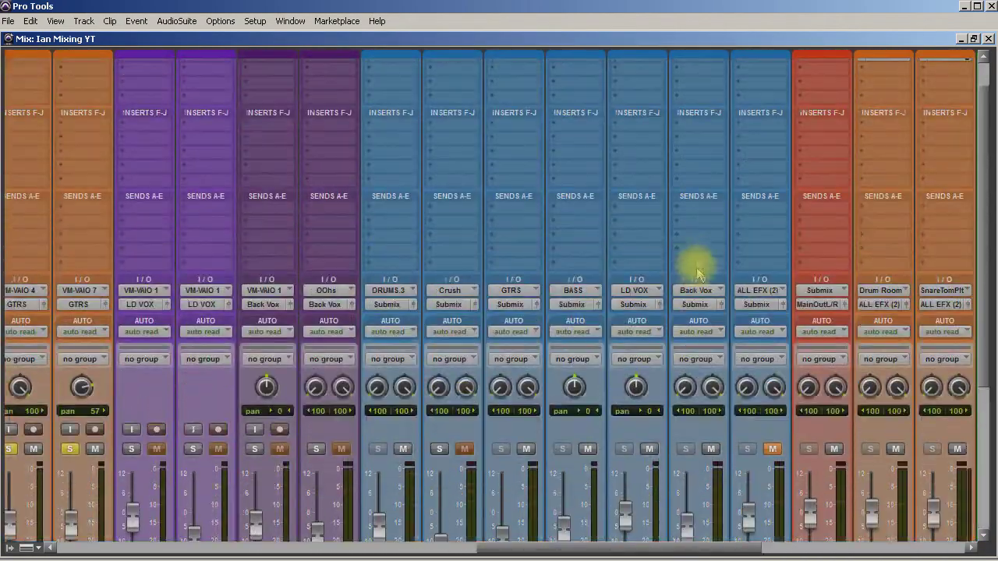
drag(517, 75, 607, 125)
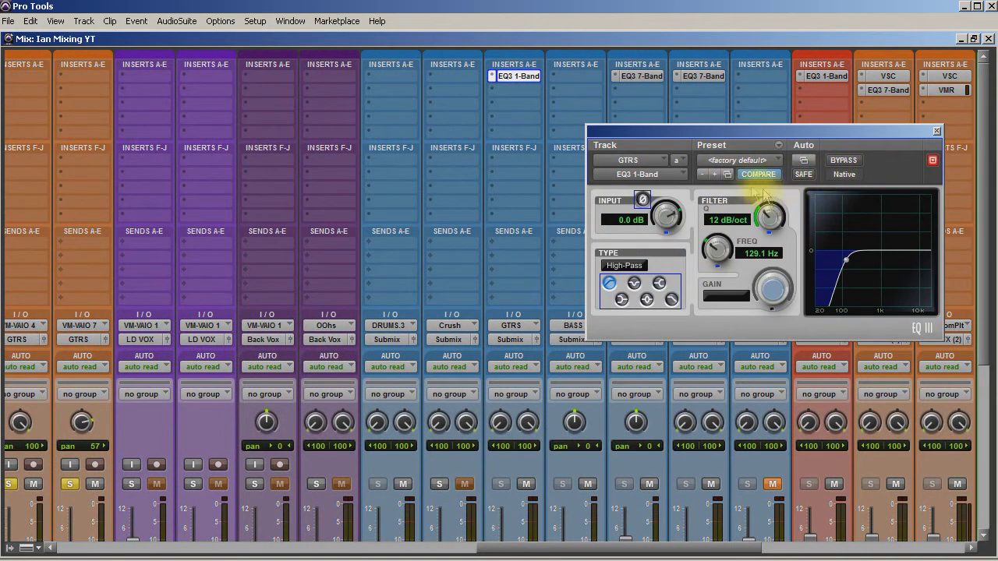
drag(716, 246, 710, 320)
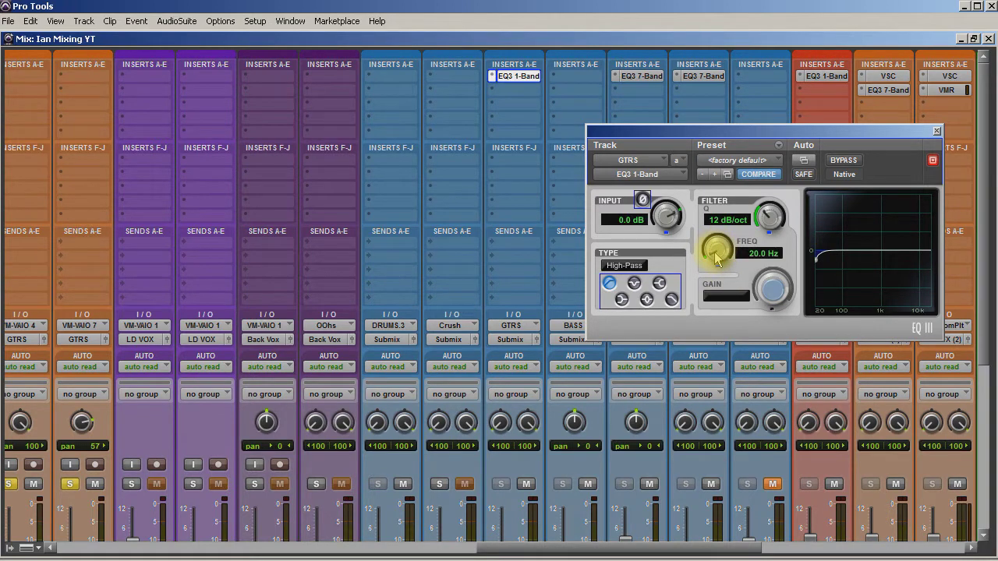
Sweep the high-pass frequency of the GTRS track's EQ3 1-Band upward and settle it at 129.1 Hz
drag(717, 259, 720, 170)
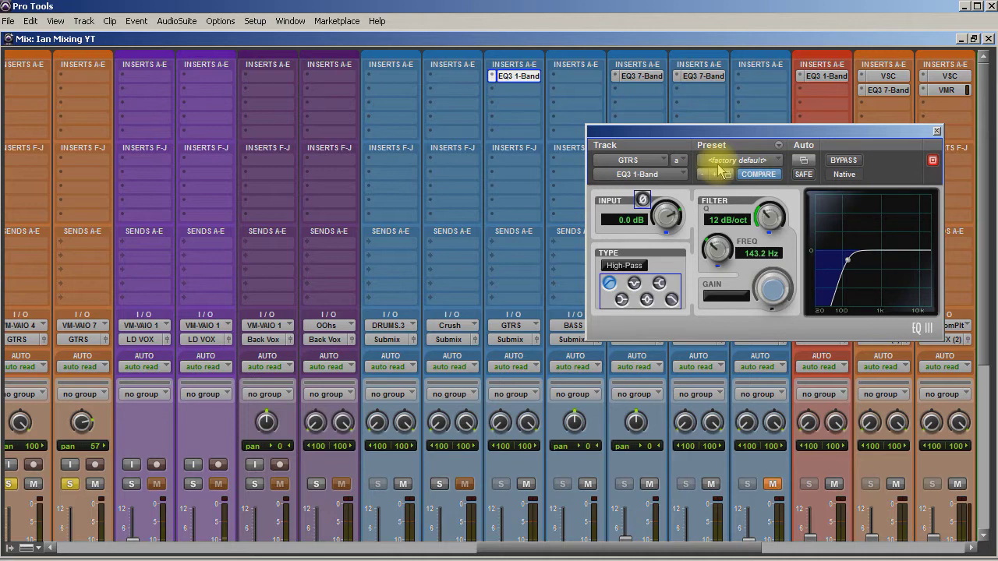
drag(719, 170, 715, 245)
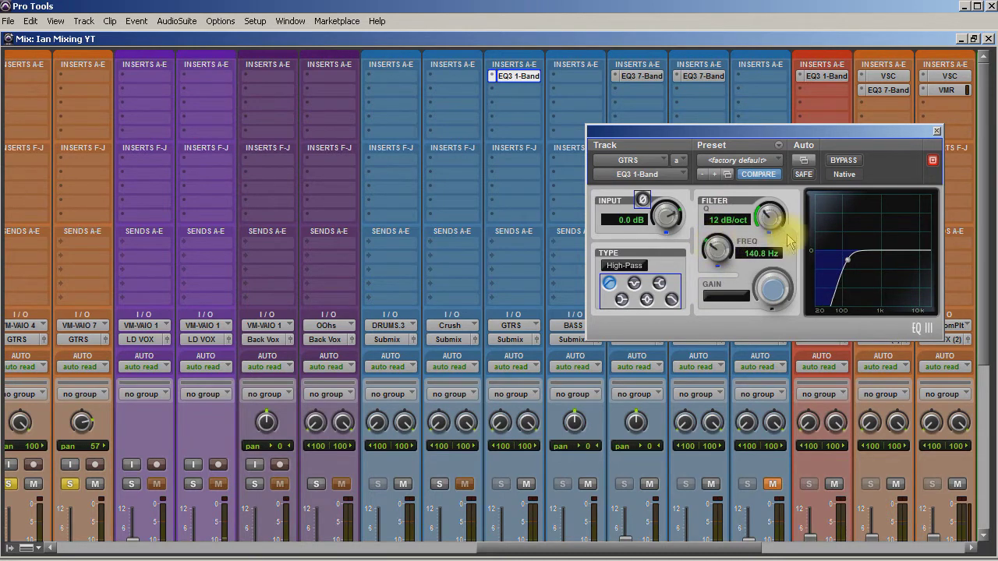
drag(717, 246, 719, 268)
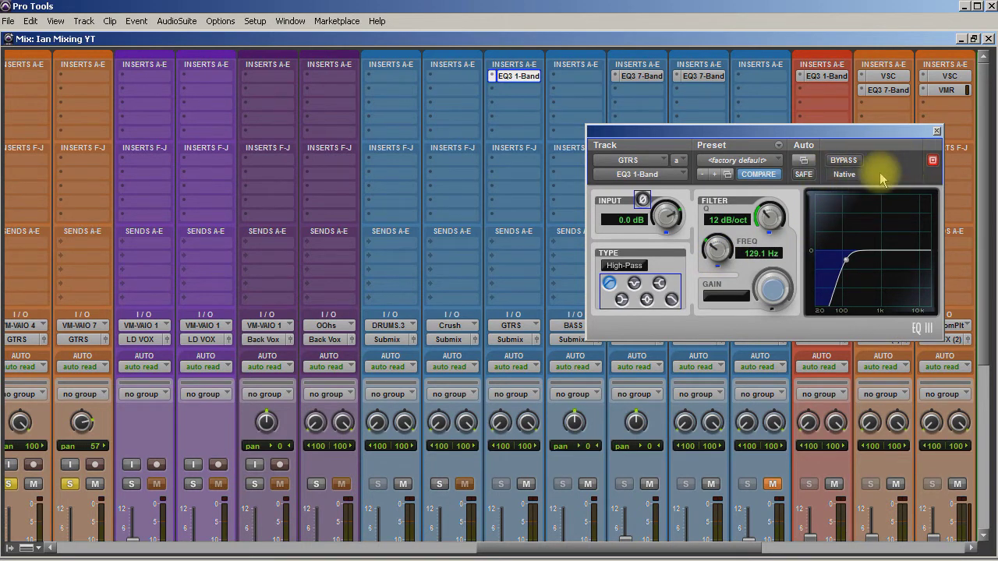
Toggle the bypass of the GTRS track's EQ3 1-Band repeatedly to compare the filtered and unfiltered guitars, leaving the EQ active
click(849, 162)
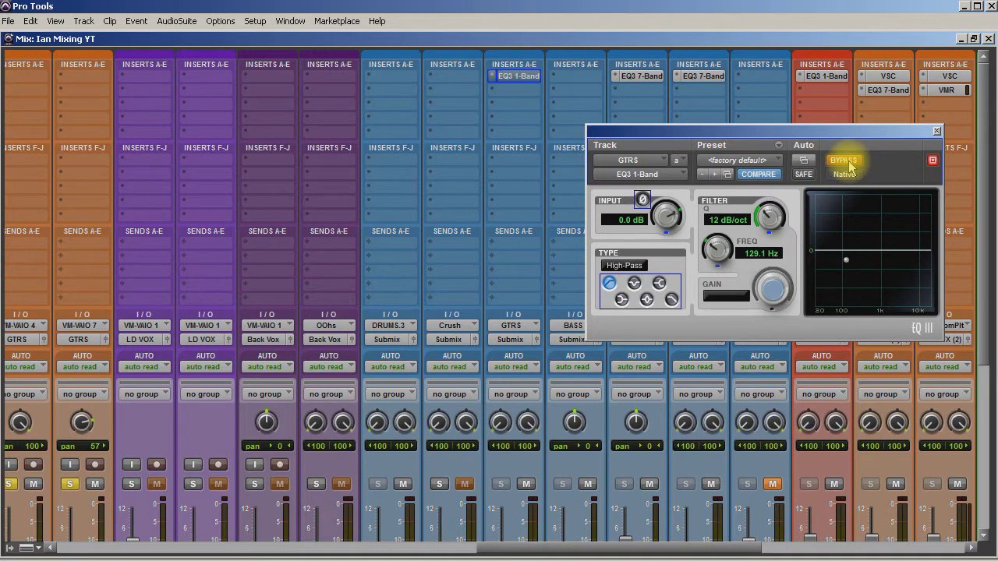
click(850, 164)
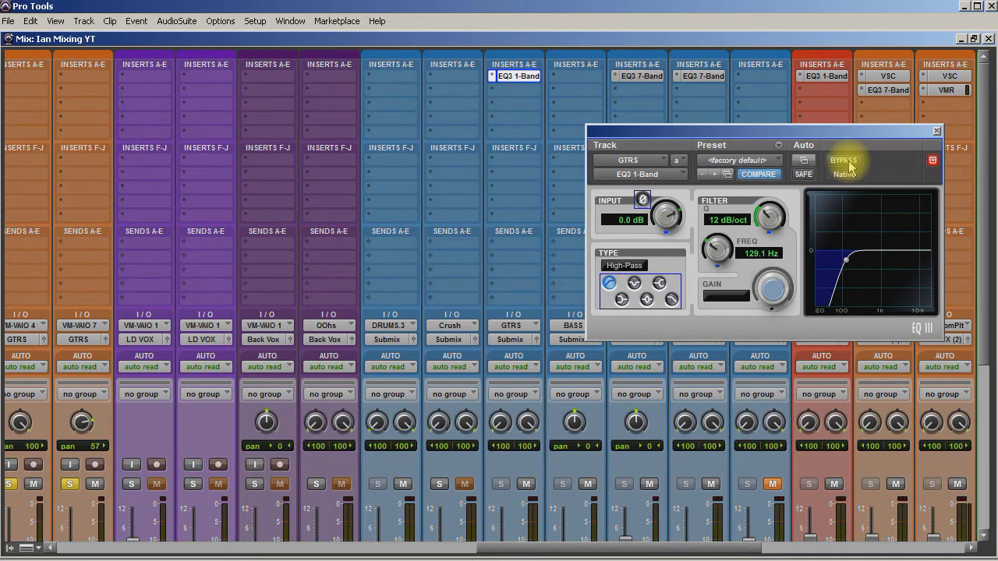
click(849, 164)
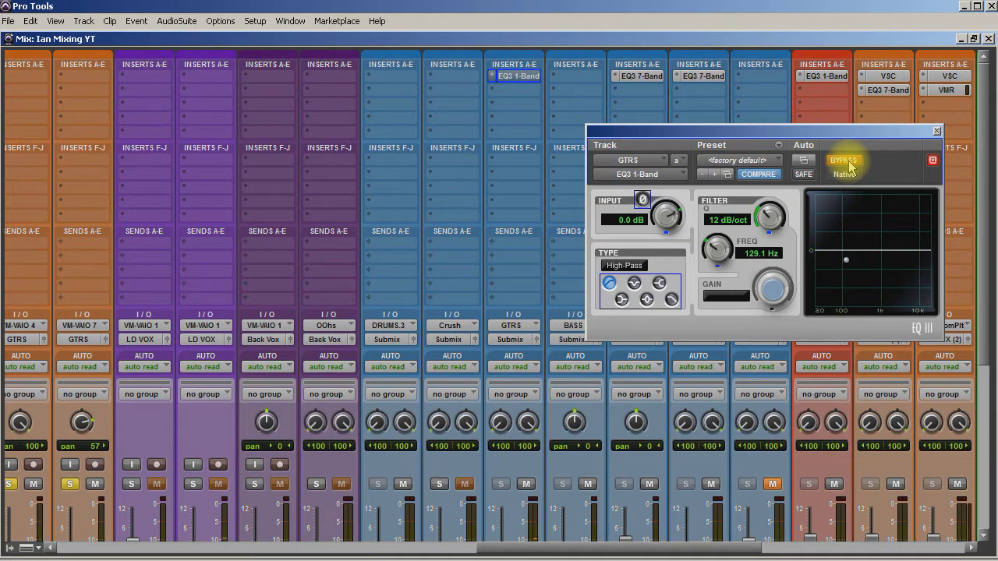
click(850, 164)
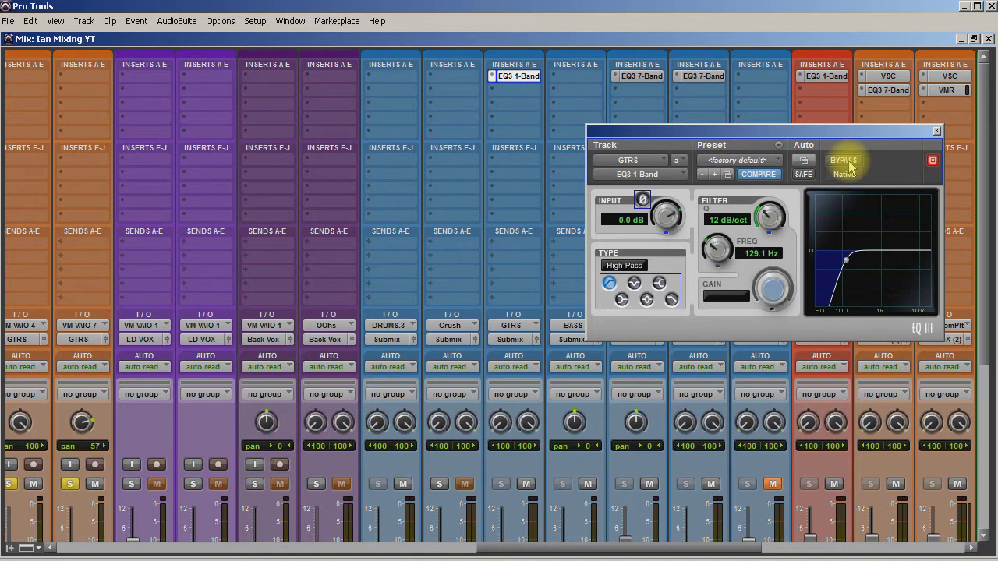
click(847, 161)
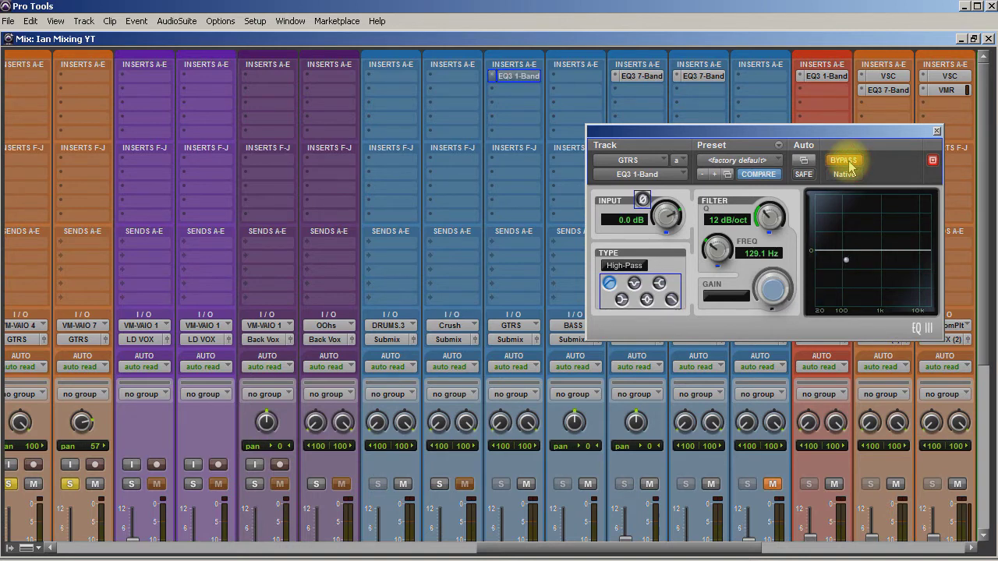
click(849, 163)
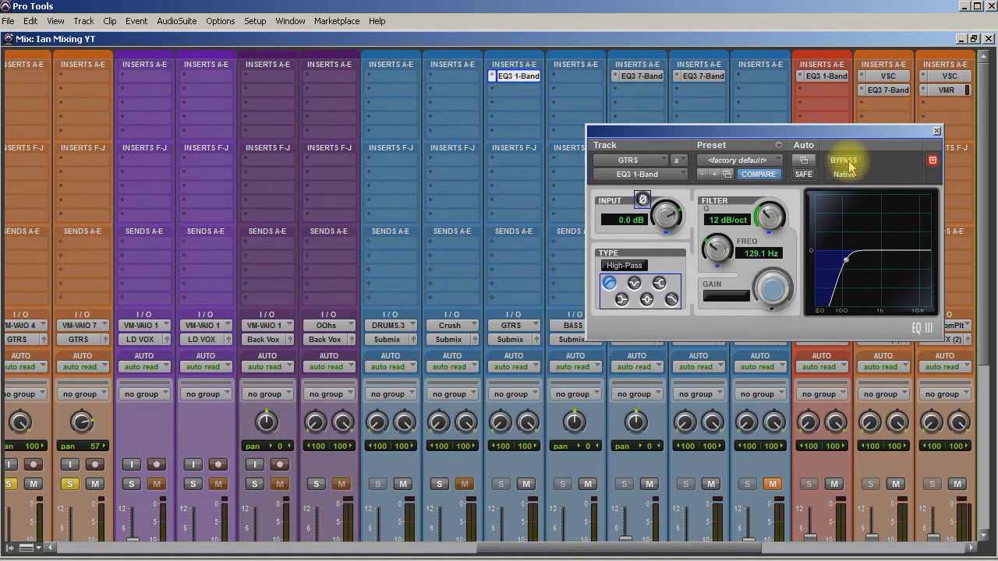
click(850, 167)
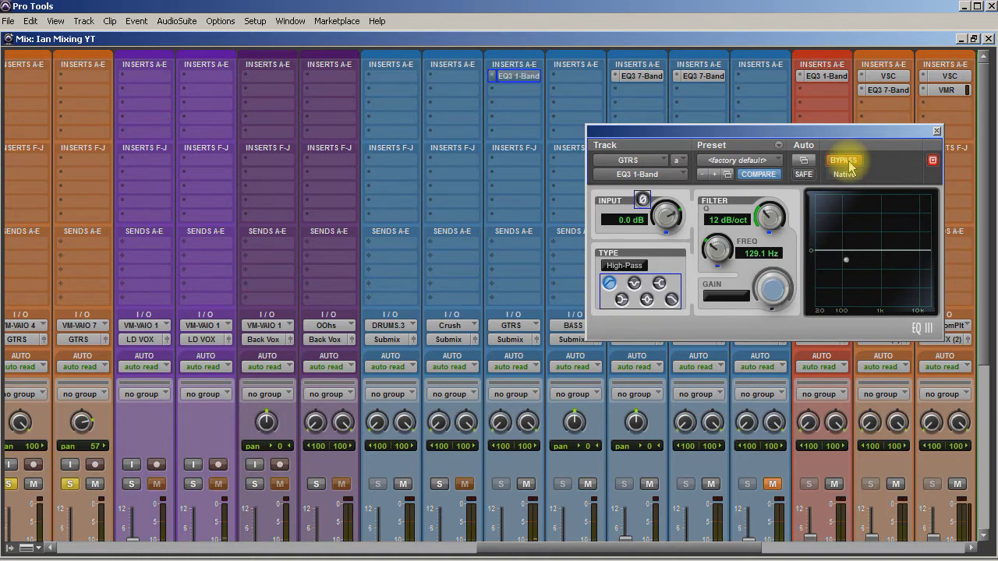
click(852, 168)
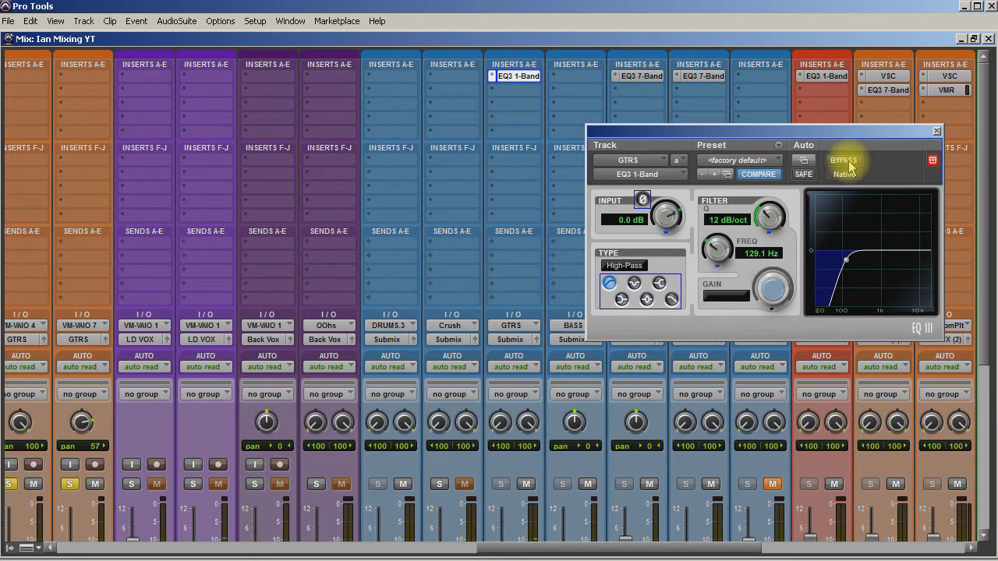